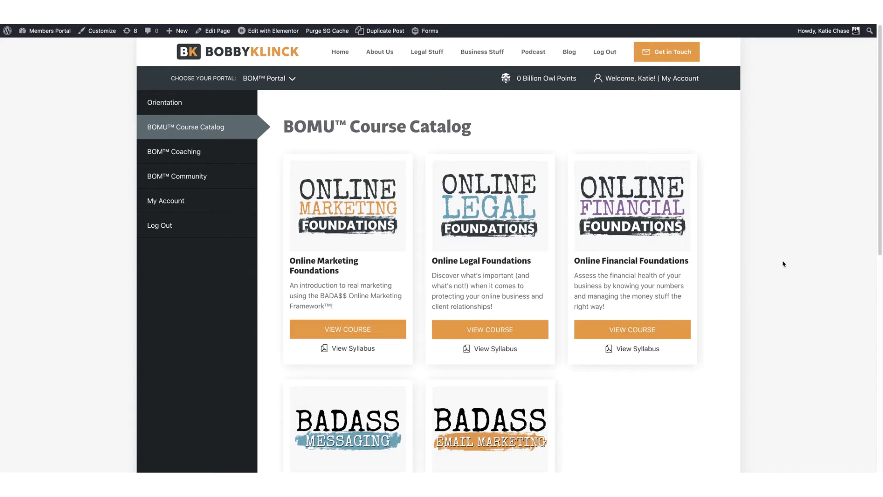
Look through the course catalog and open the Online Marketing Foundations course.
scroll(744, 292, down, 5)
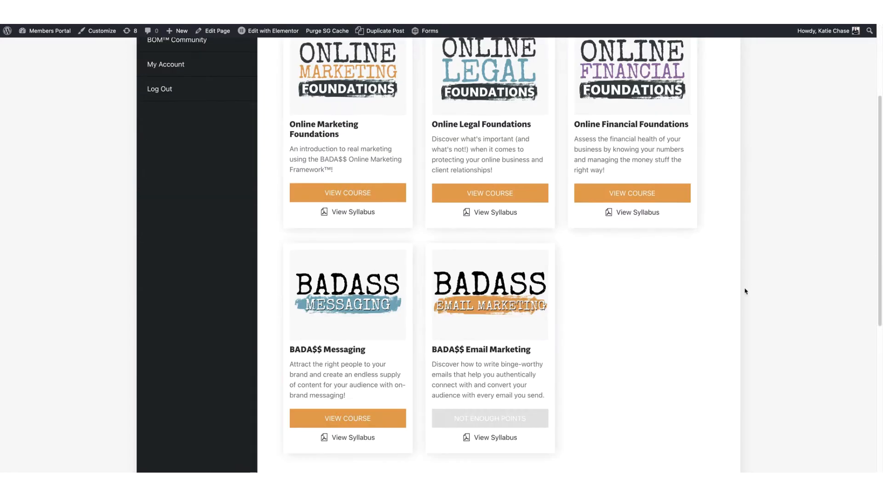
scroll(743, 294, up, 5)
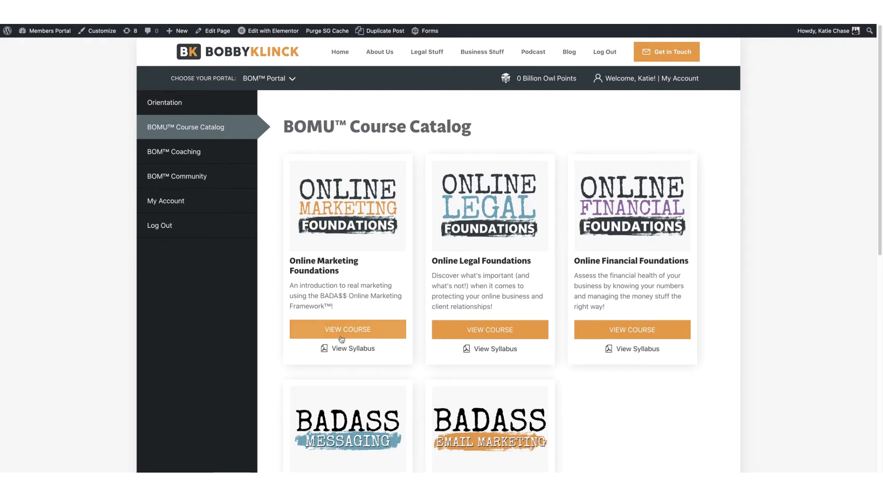
click(357, 330)
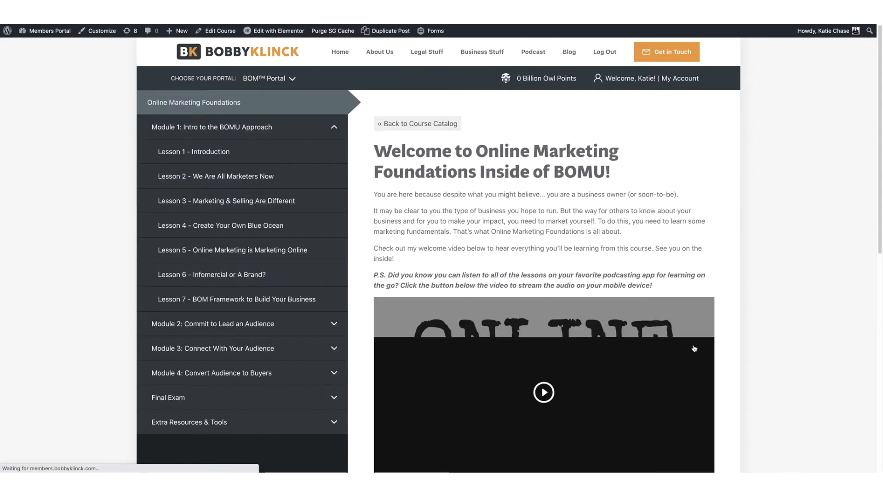
Look over the course welcome page and open the link for listening to the entire course on mobile.
scroll(703, 348, down, 5)
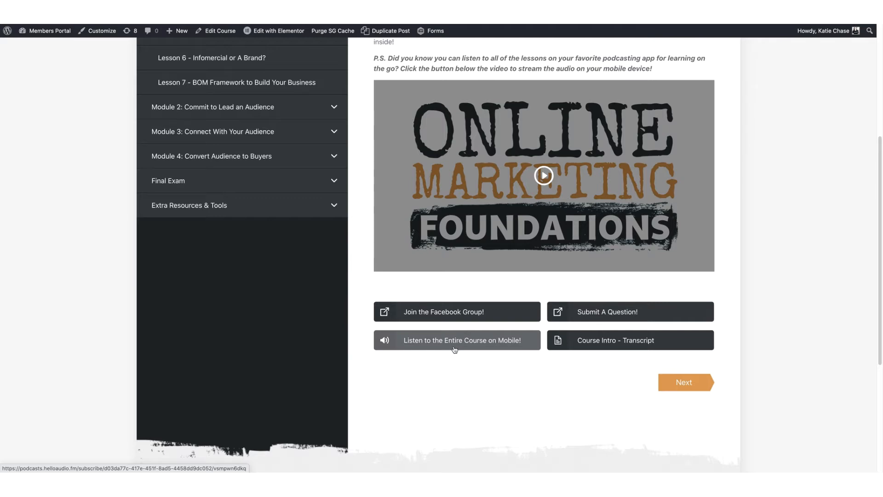
scroll(487, 414, up, 5)
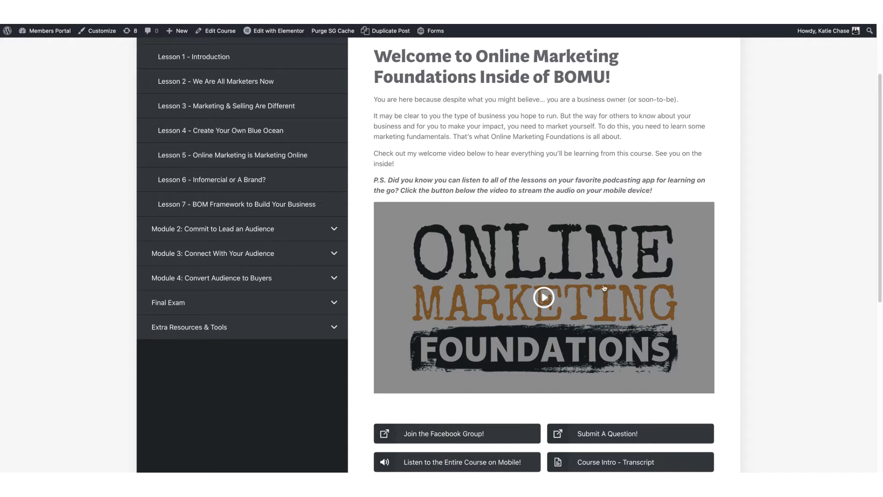
scroll(422, 298, down, 2)
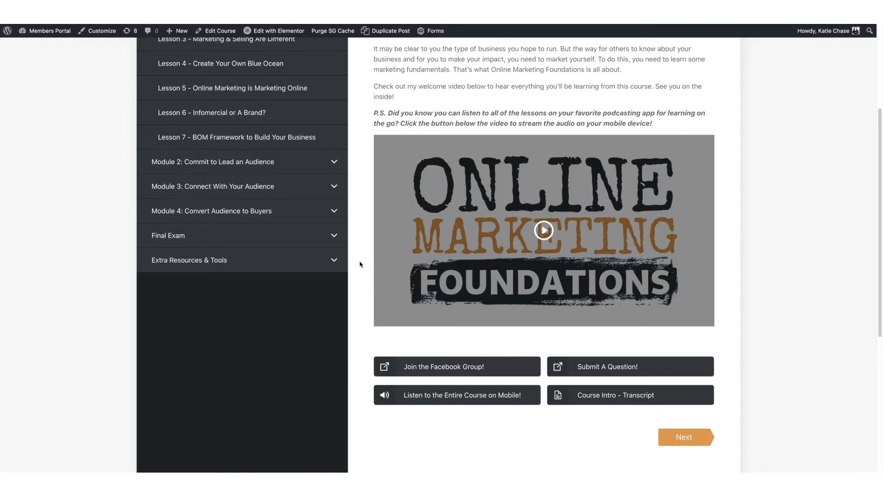
scroll(362, 264, up, 3)
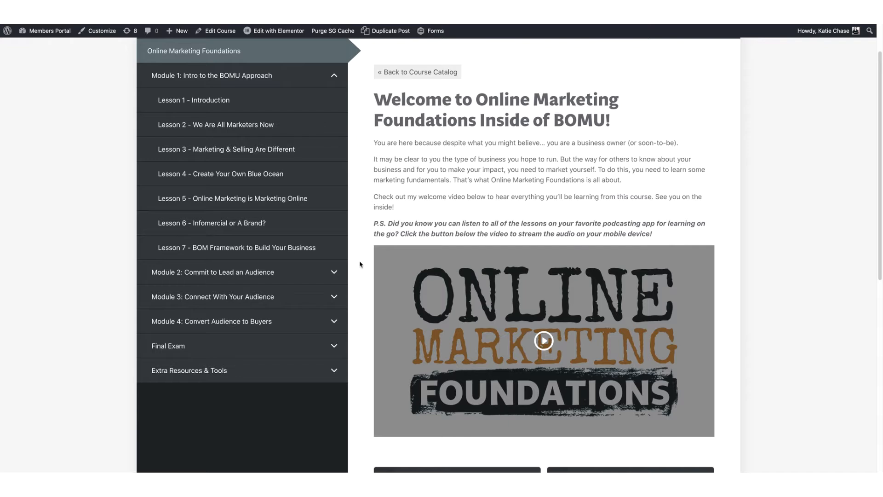
scroll(360, 264, down, 3)
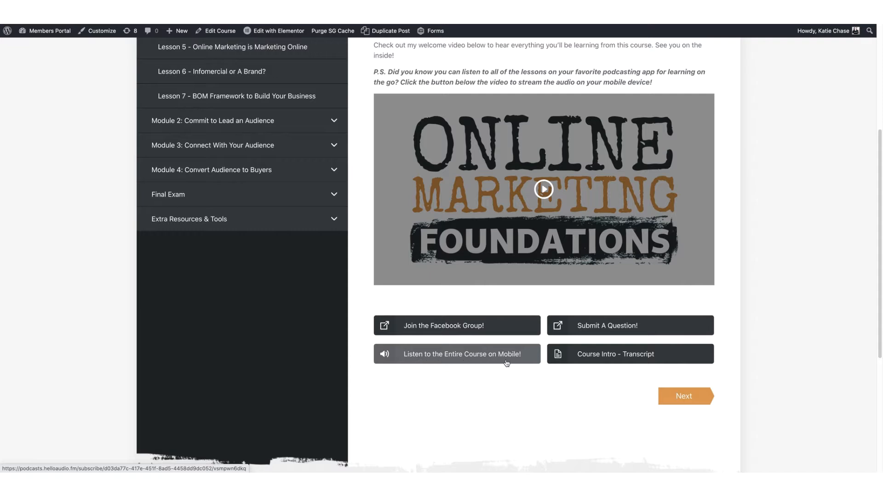
click(471, 360)
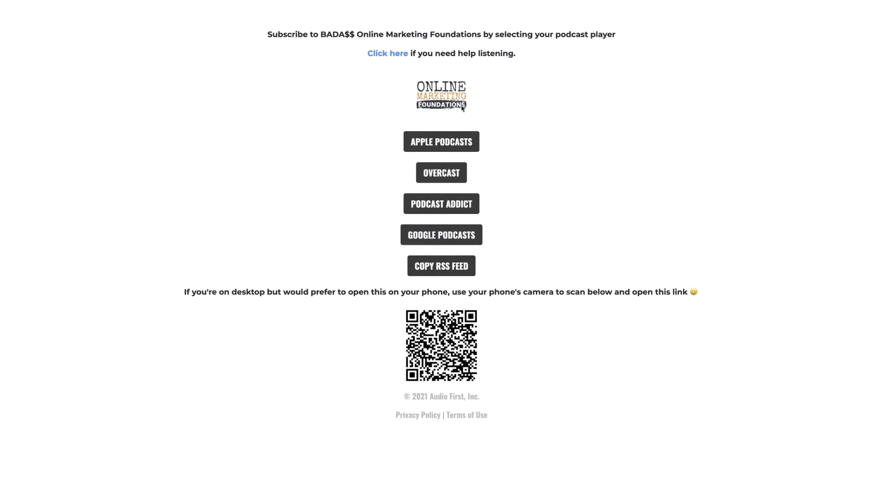
Open the Online Marketing Foundations feed in Apple Podcasts and subscribe to the show by its URL.
click(452, 149)
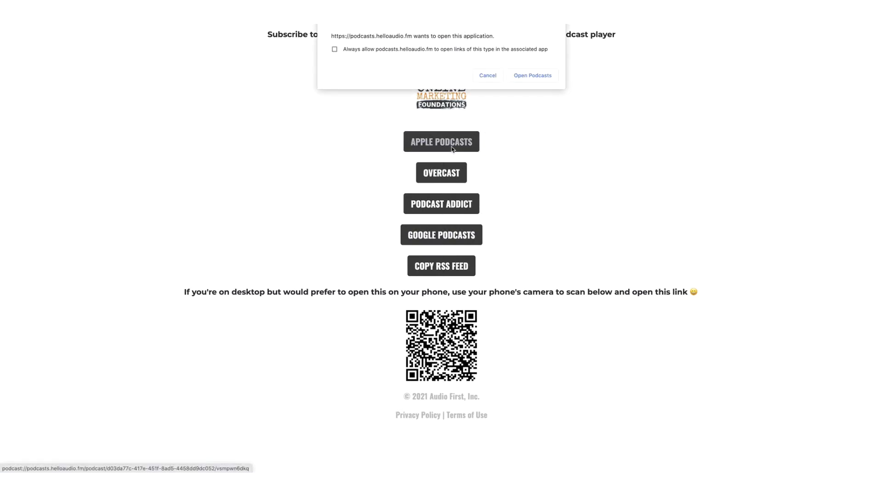
click(532, 75)
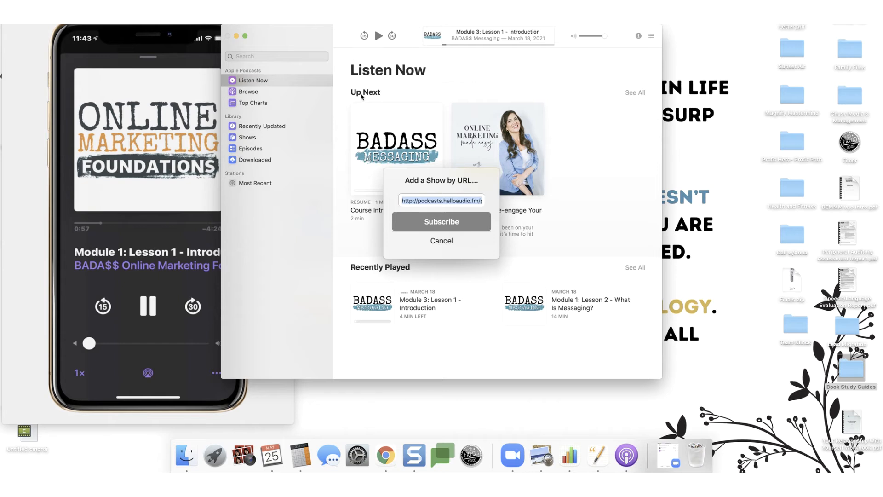
click(425, 224)
click(452, 226)
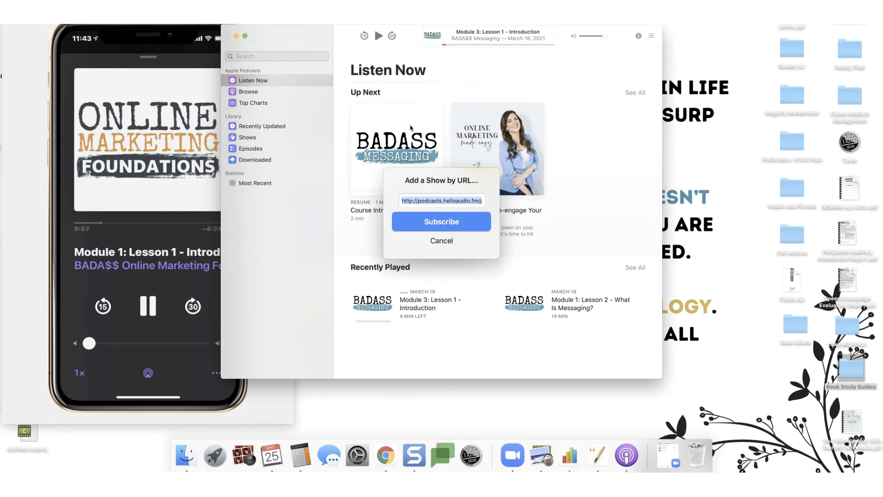
Switch to Hello Audio in Chrome and open the properties of the email marketing feed for editing.
click(394, 460)
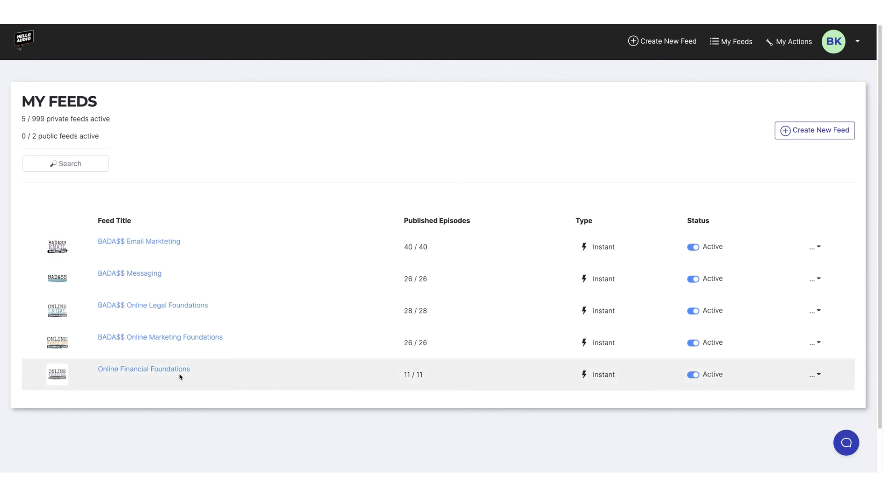
click(141, 244)
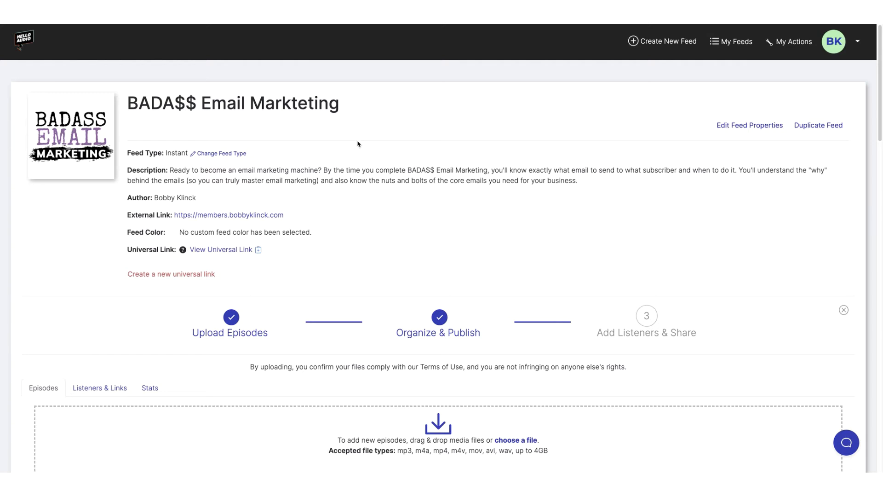
drag(252, 102, 382, 112)
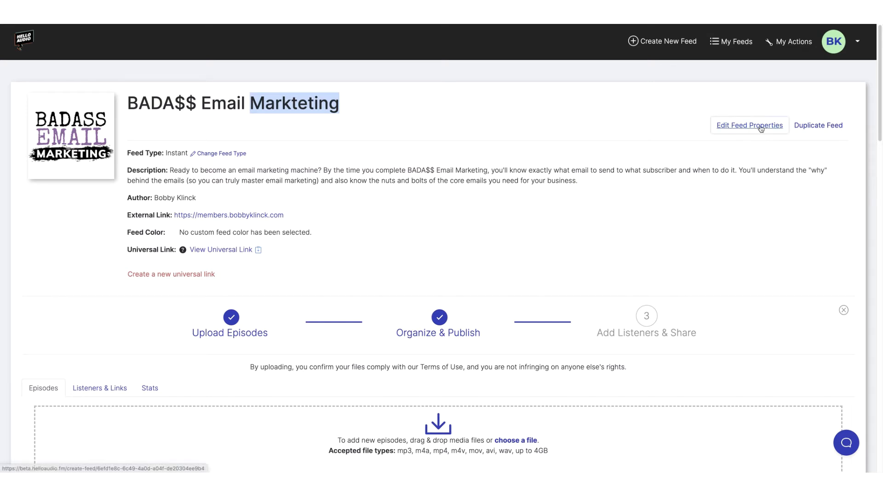
click(740, 125)
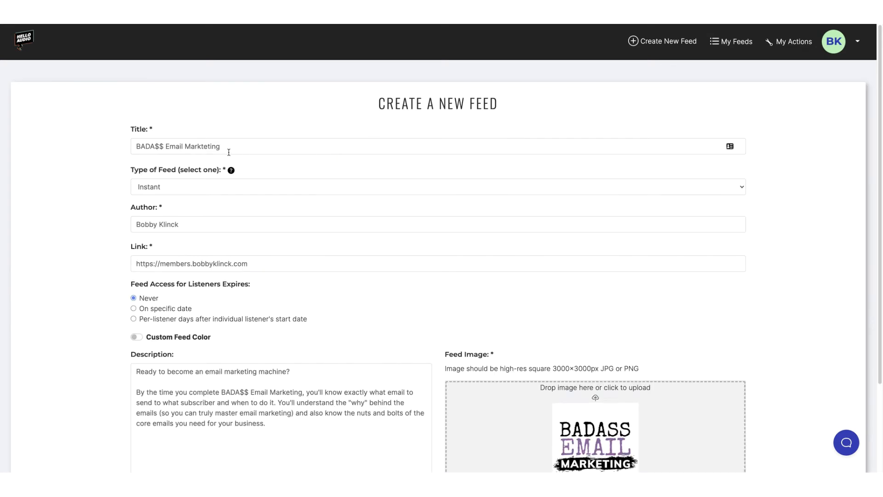
Correct the feed title to "BADA$$ Email Marketing", save the feed and dismiss the notice.
click(204, 147)
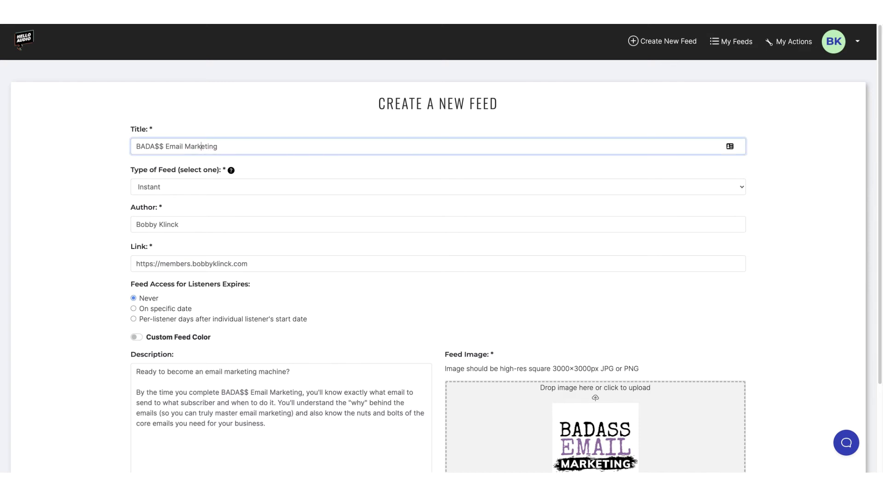
scroll(810, 340, down, 2)
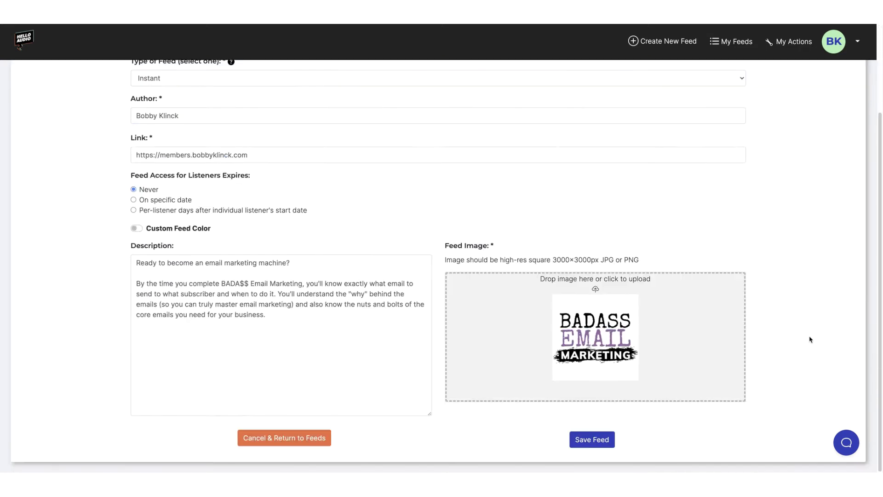
click(597, 440)
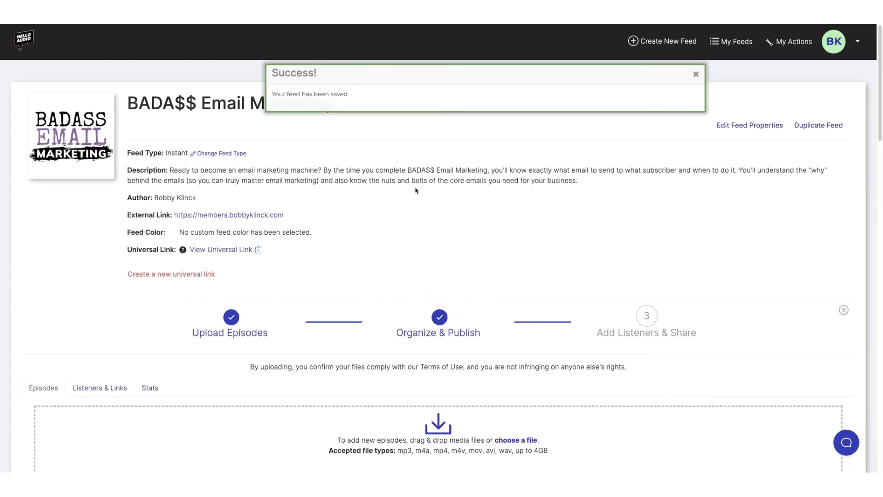
click(696, 74)
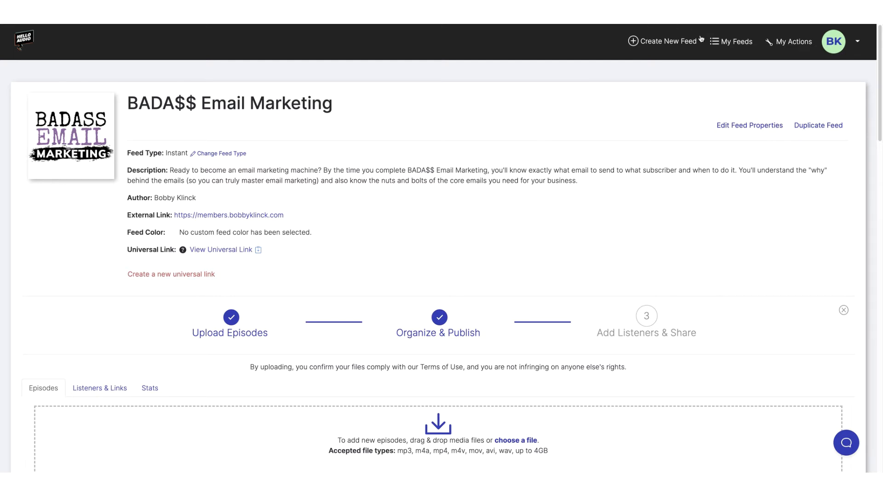
Look over the feed's details and episodes, and view its listeners and links settings.
scroll(628, 159, down, 5)
scroll(444, 336, up, 2)
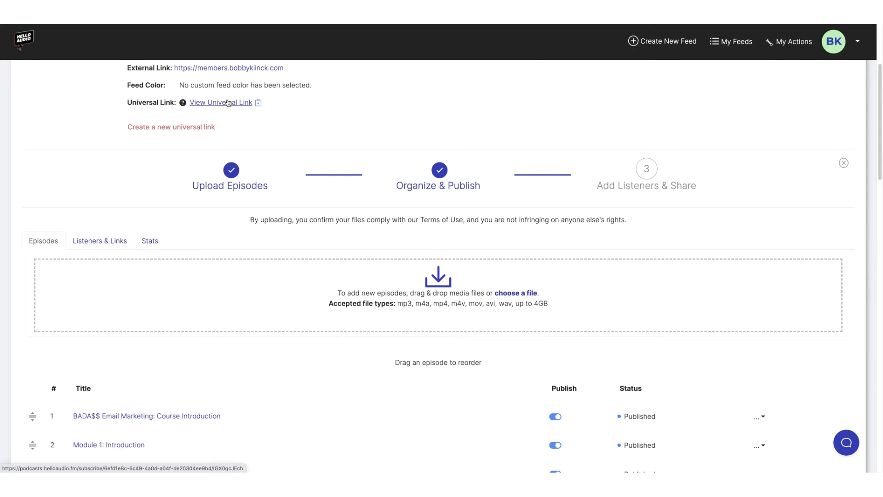
click(82, 243)
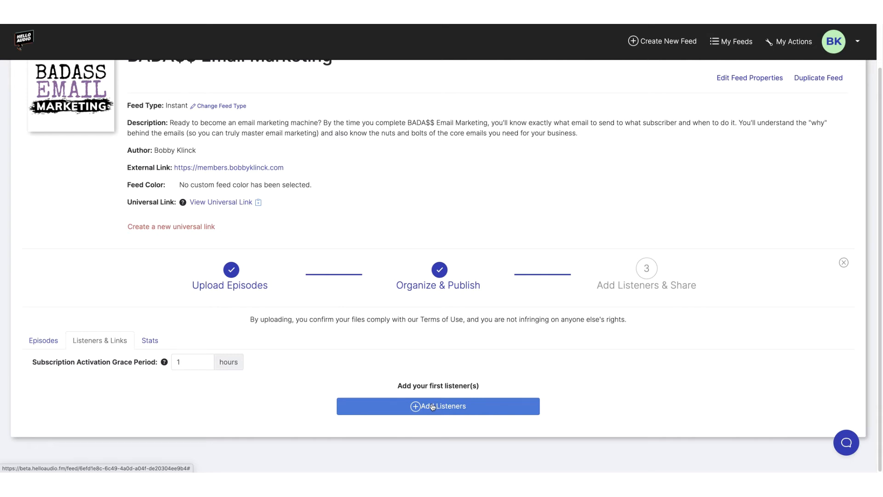
View the feed's download statistics chart and the episode choices for filtering it.
click(150, 339)
scroll(337, 412, down, 3)
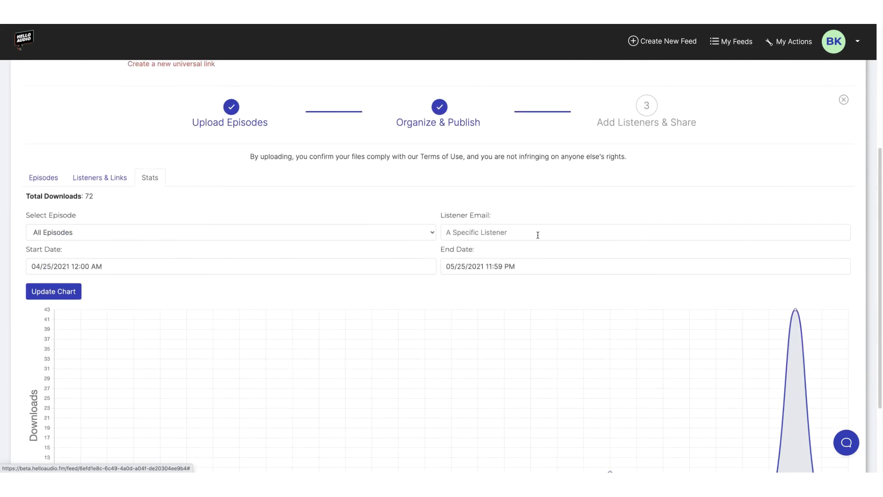
click(287, 231)
click(288, 207)
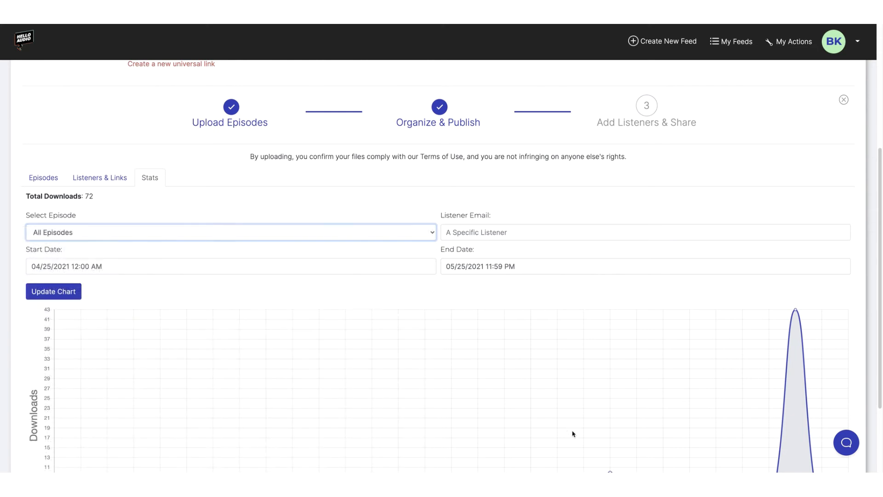
scroll(566, 423, down, 2)
scroll(559, 415, up, 5)
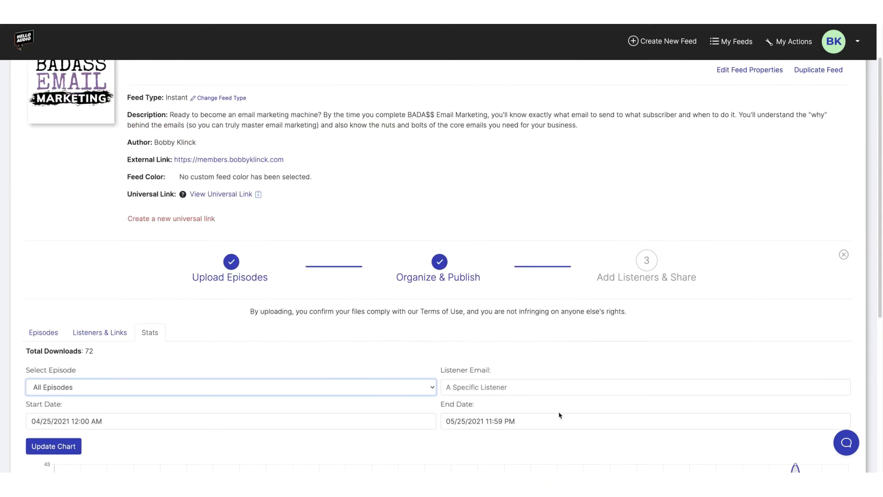
Return to the feed's episode list and open the "BADA$$ Email Marketing: Course Introduction" episode.
click(35, 336)
scroll(324, 411, down, 8)
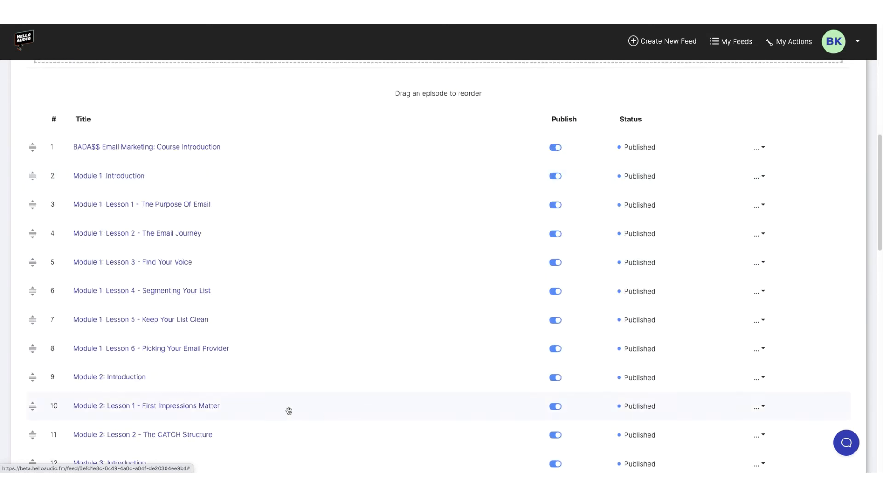
scroll(434, 284, up, 4)
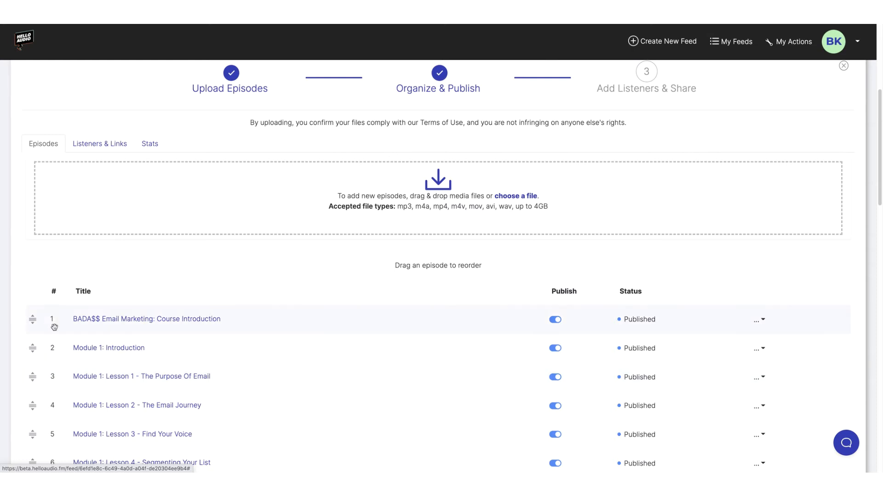
scroll(337, 409, down, 3)
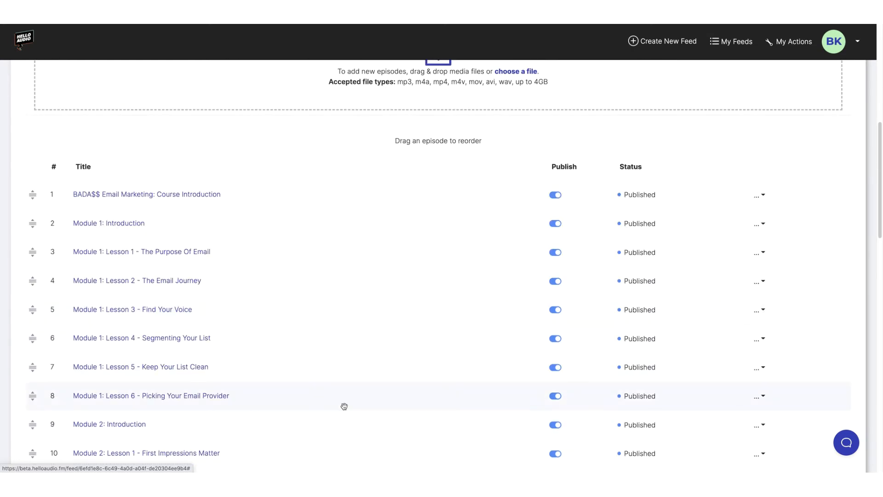
click(162, 197)
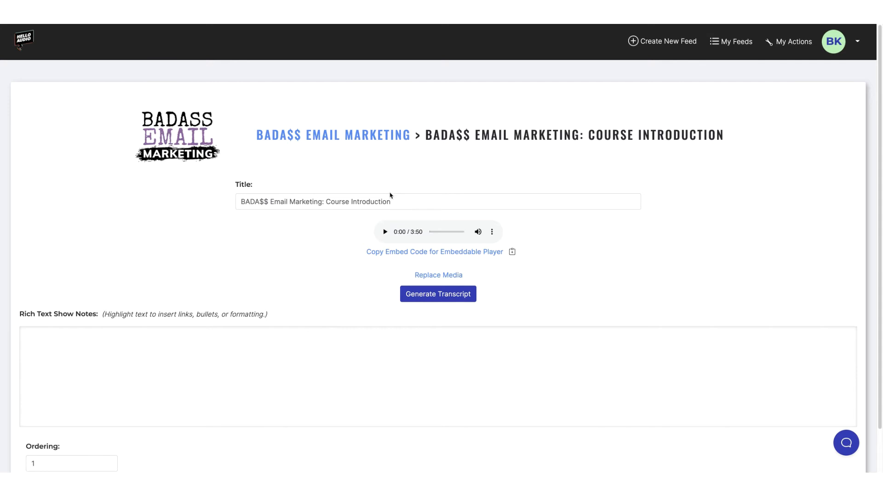
Review the Course Introduction episode's settings, save it to return to the feed, and dismiss the notice.
scroll(196, 352, down, 1)
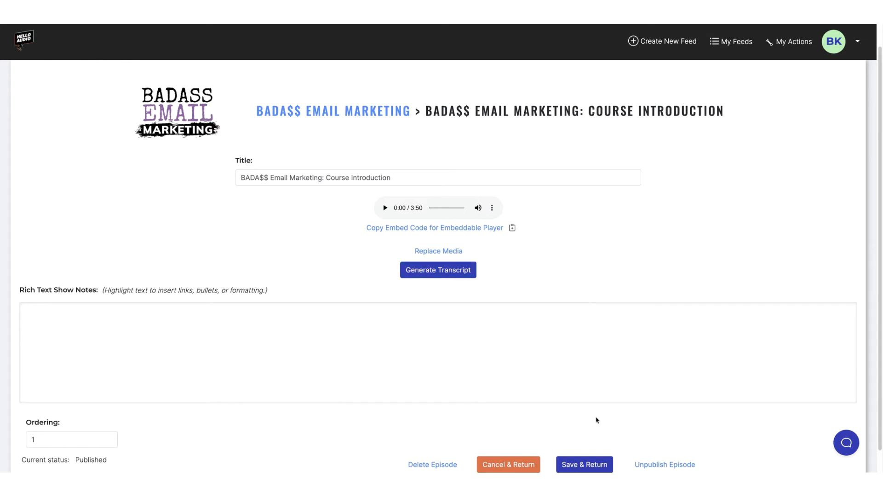
scroll(593, 453, down, 1)
click(593, 453)
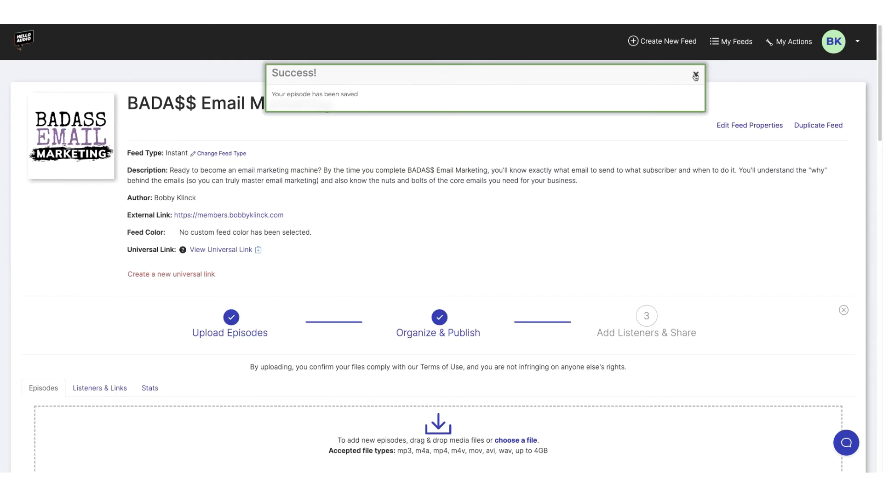
click(694, 74)
Look over the published episode list and the feed's universal link.
scroll(593, 274, down, 15)
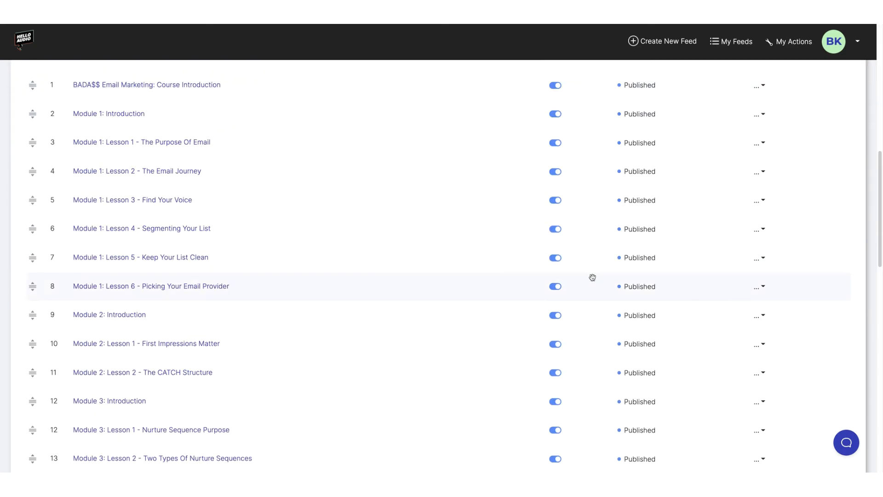
scroll(582, 281, up, 15)
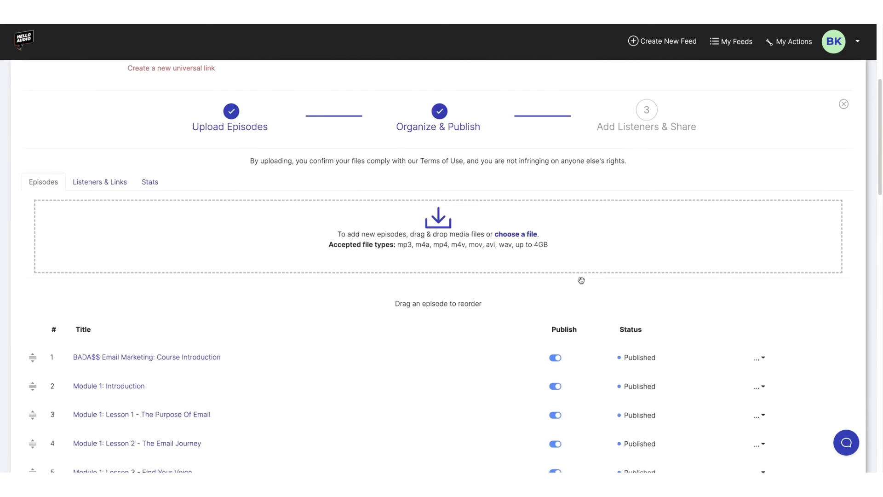
click(213, 226)
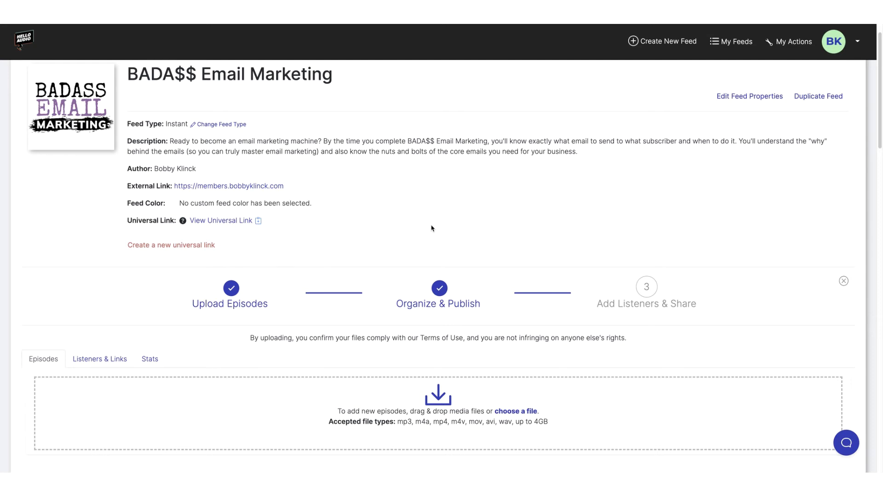
Start a new private feed titled "Test Feed", check the available feed types, and keep it as Instant.
click(654, 41)
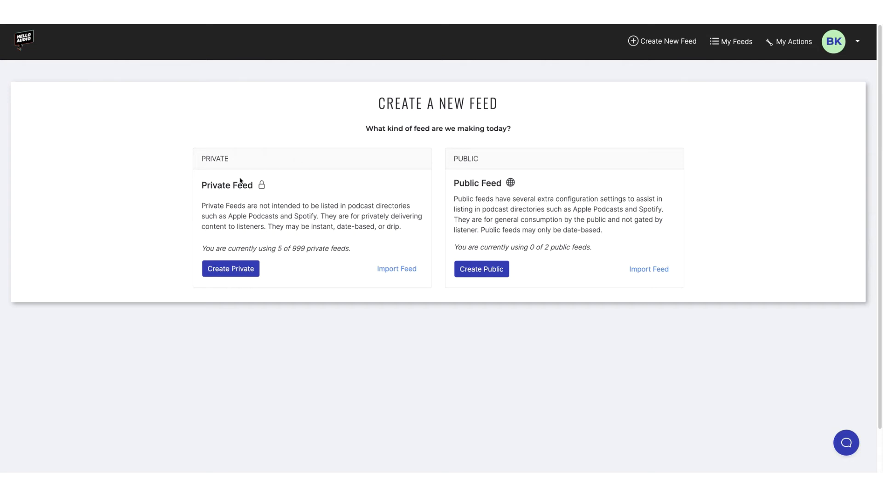
click(228, 267)
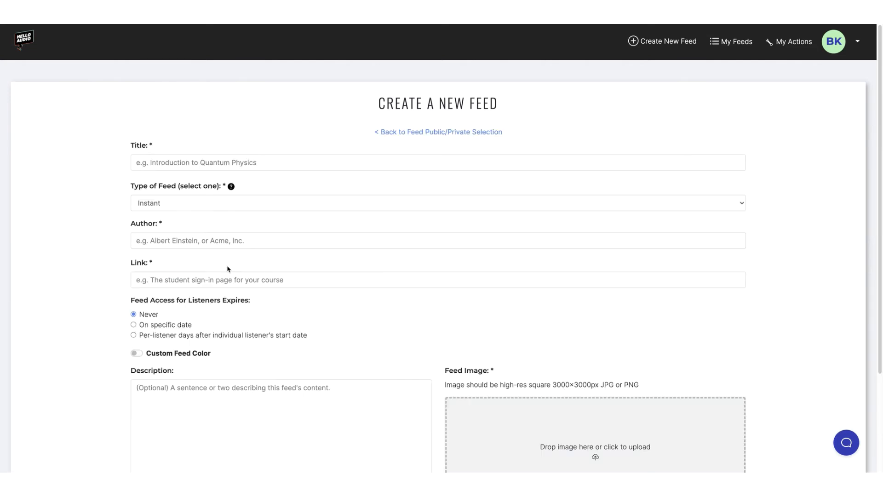
click(227, 161)
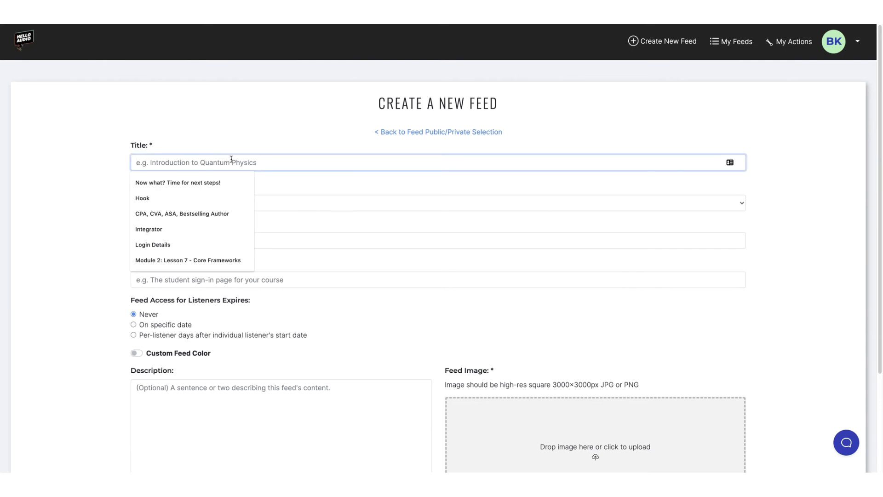
text(Test Feed)
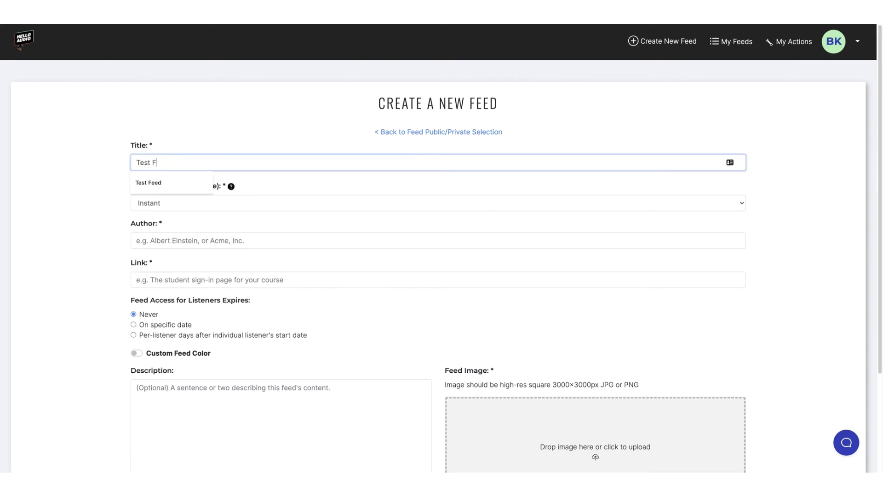
click(160, 206)
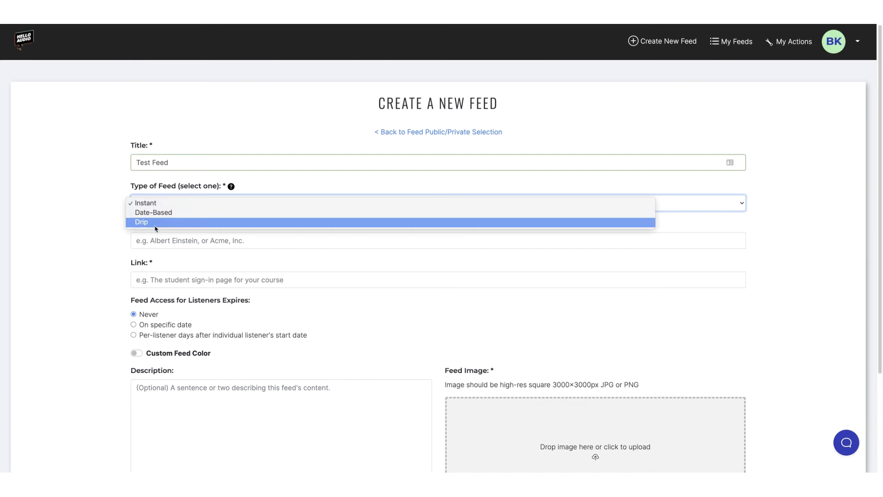
click(105, 219)
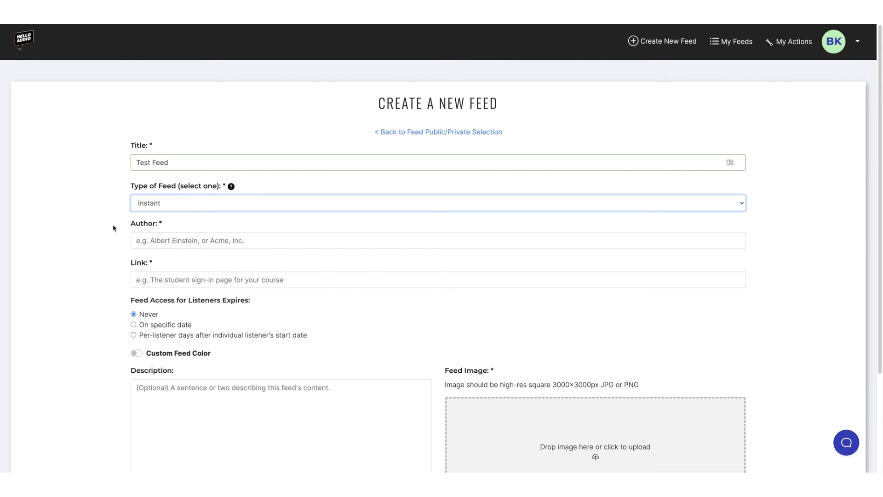
Fill in the author's name and set the feed's link to the secure (https) address of the members site.
click(151, 239)
text(Bobby Klinck)
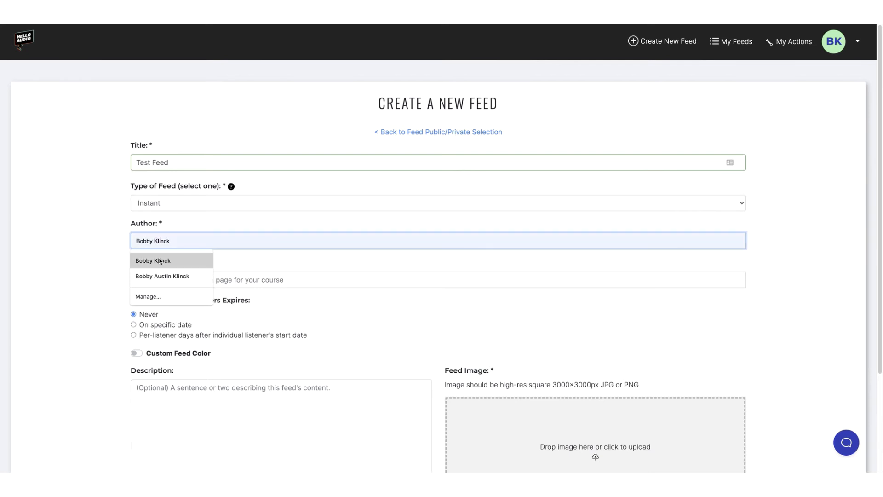
click(156, 260)
click(211, 280)
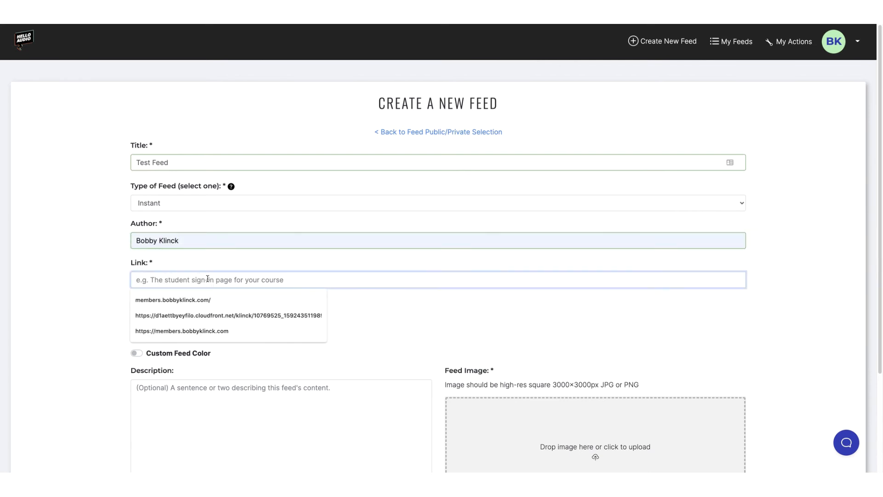
click(184, 331)
click(450, 325)
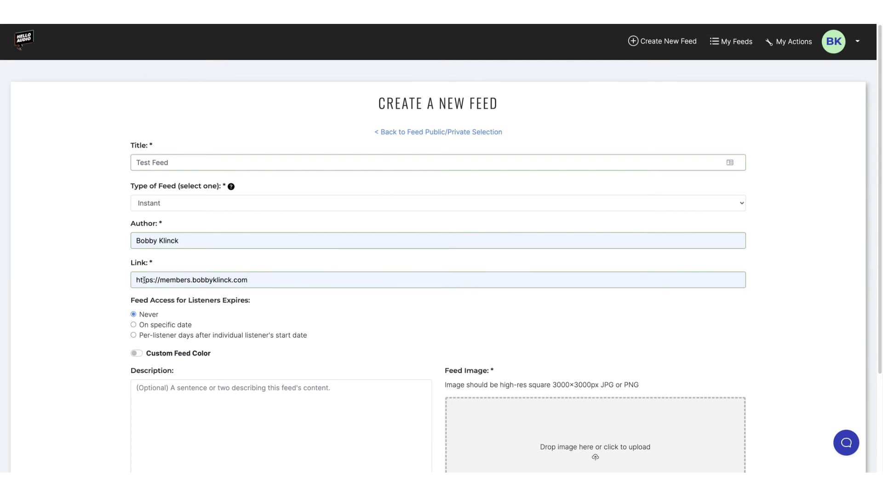
drag(136, 280, 255, 282)
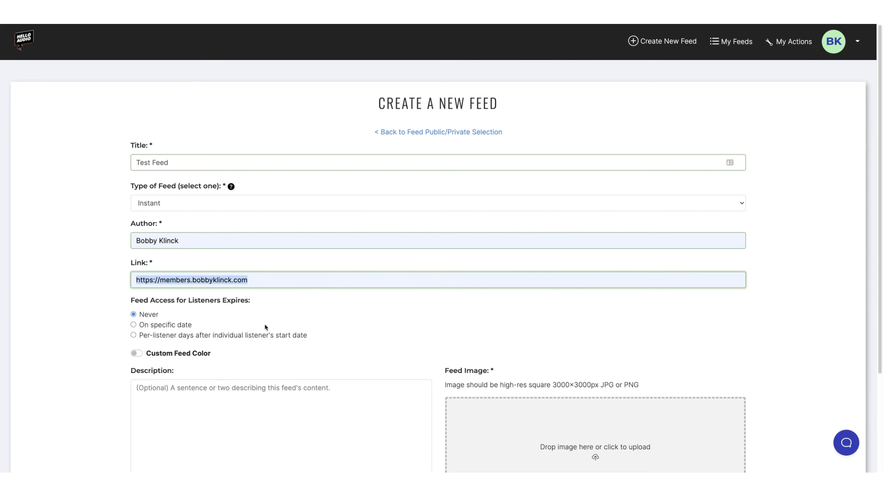
Enable the custom feed color to view its color picker and example button, and disable it again.
scroll(272, 329, down, 1)
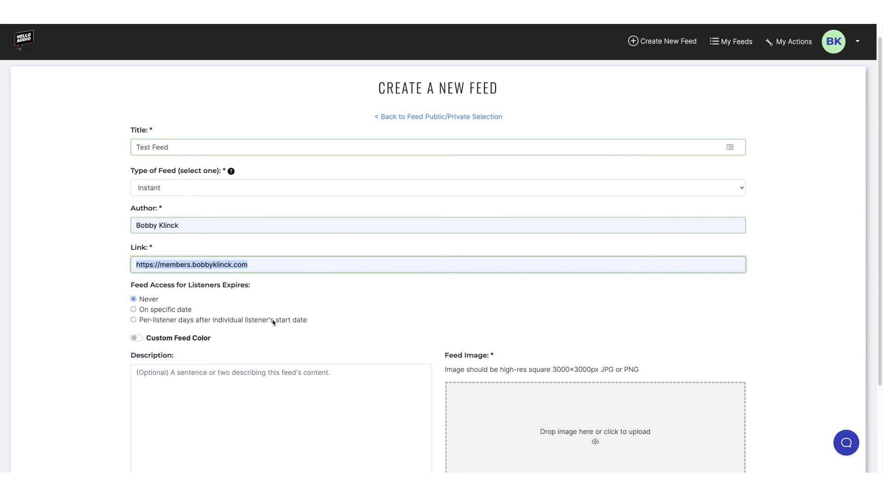
click(140, 341)
scroll(212, 382, down, 2)
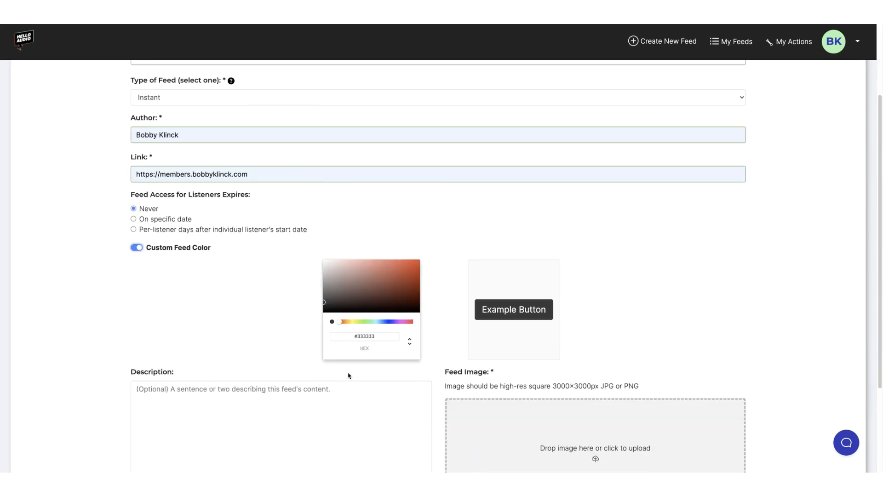
click(136, 247)
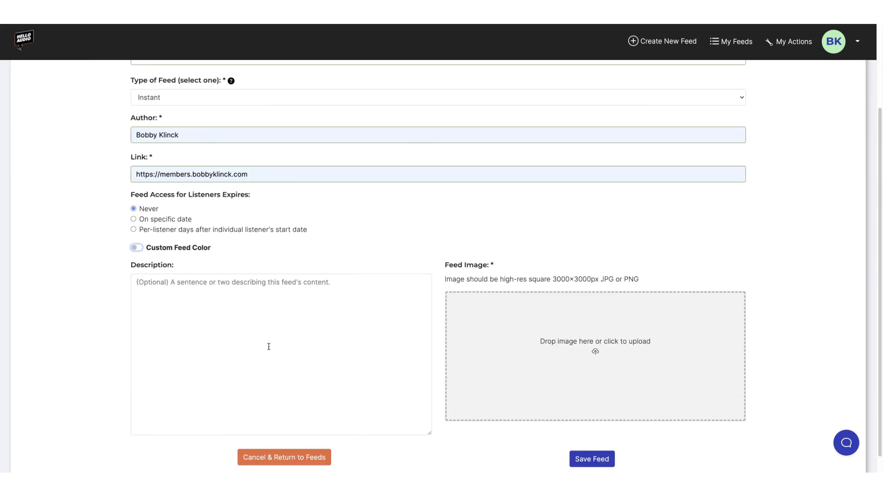
Add the "Messaging" artwork as the feed image, save the feed, and dismiss the notice.
scroll(269, 346, down, 1)
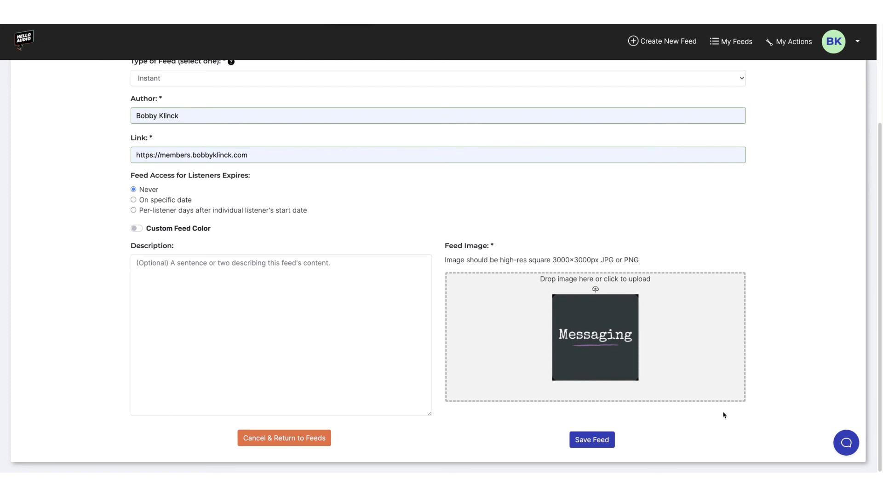
click(596, 437)
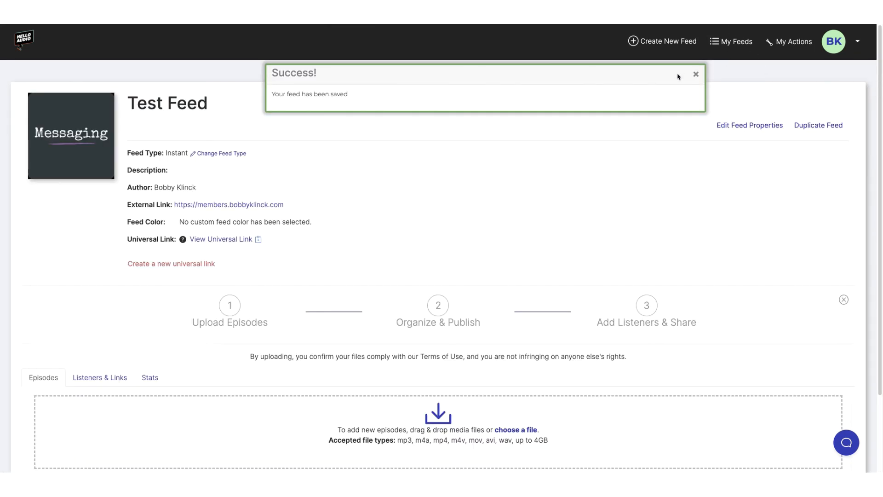
click(695, 74)
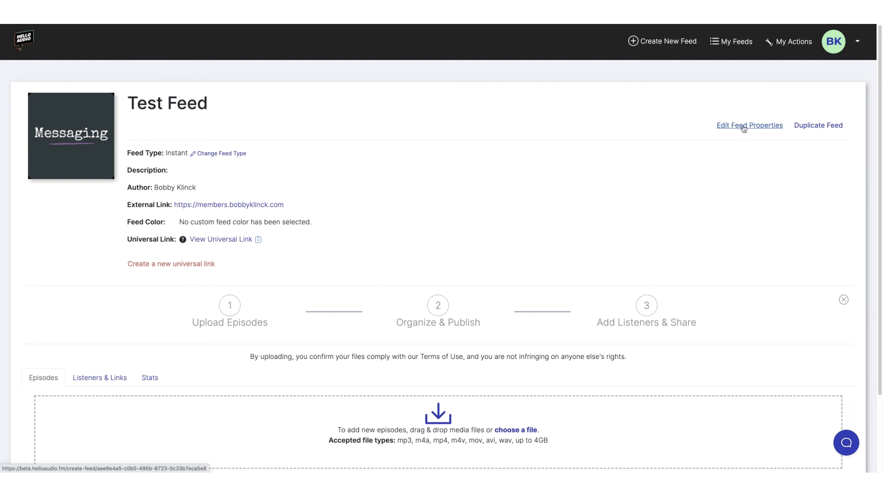
Look over the Test Feed page's universal link and episode area, and open its listeners and links section.
scroll(468, 180, down, 2)
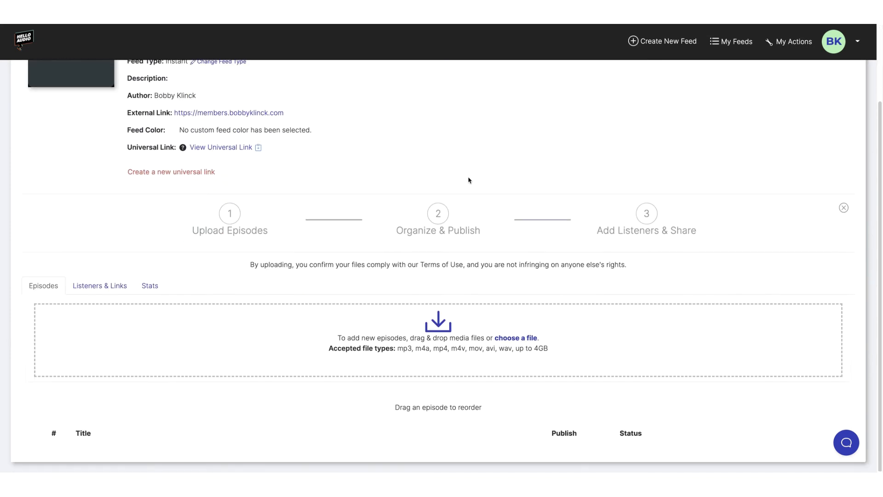
scroll(155, 318, up, 1)
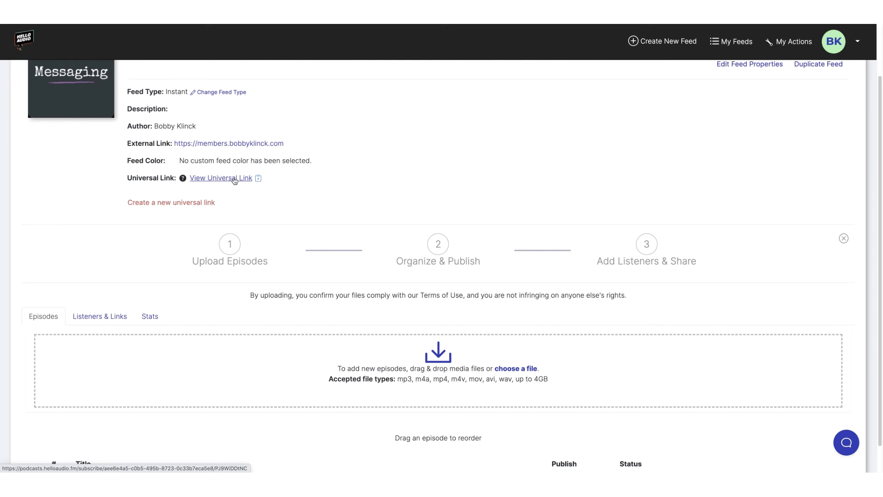
scroll(446, 359, down, 1)
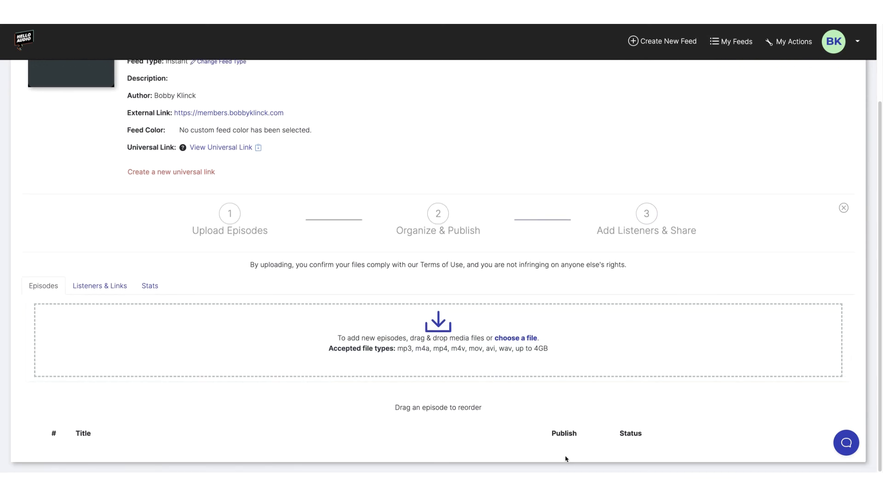
click(94, 294)
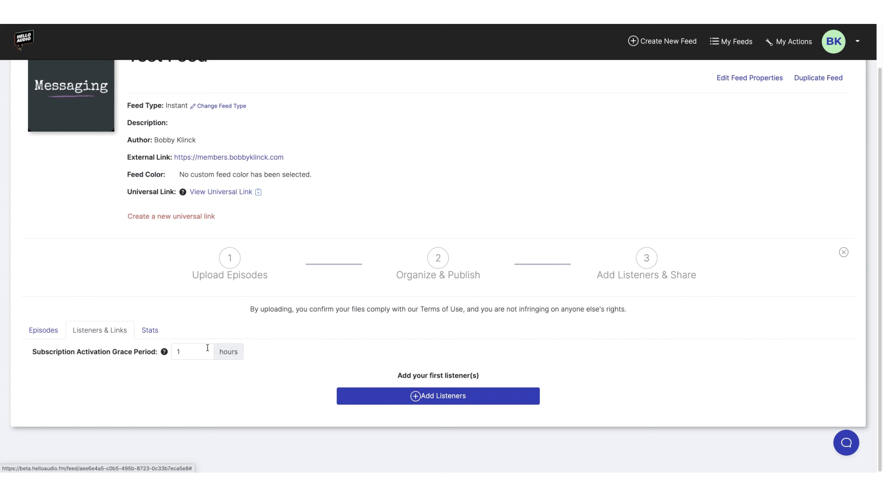
Open the form for adding listeners, try switching the introductory invitation email, and cancel without adding anyone.
click(439, 394)
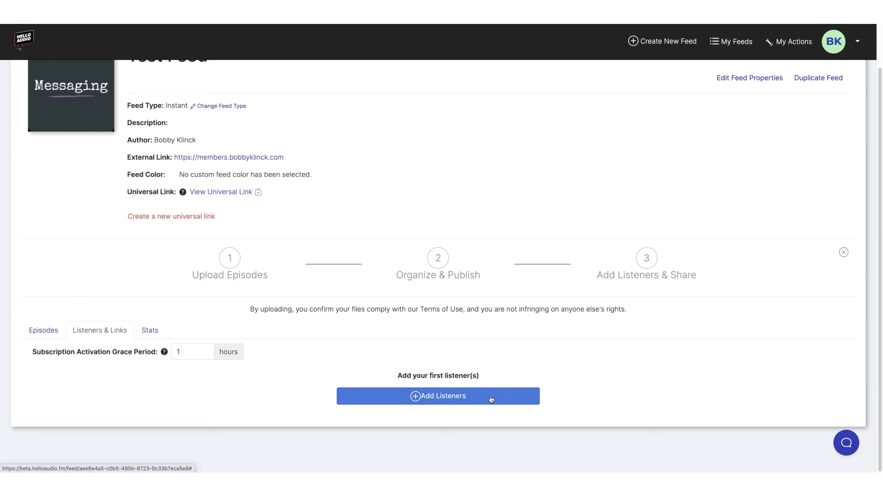
click(460, 401)
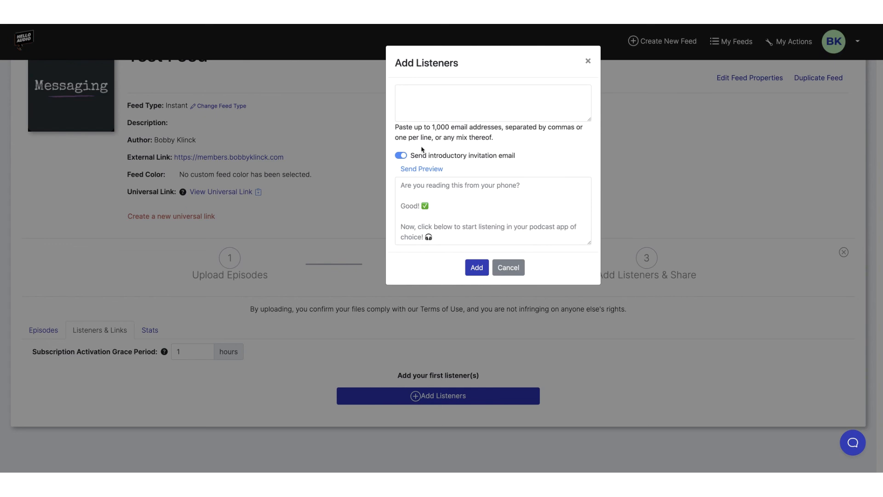
click(401, 156)
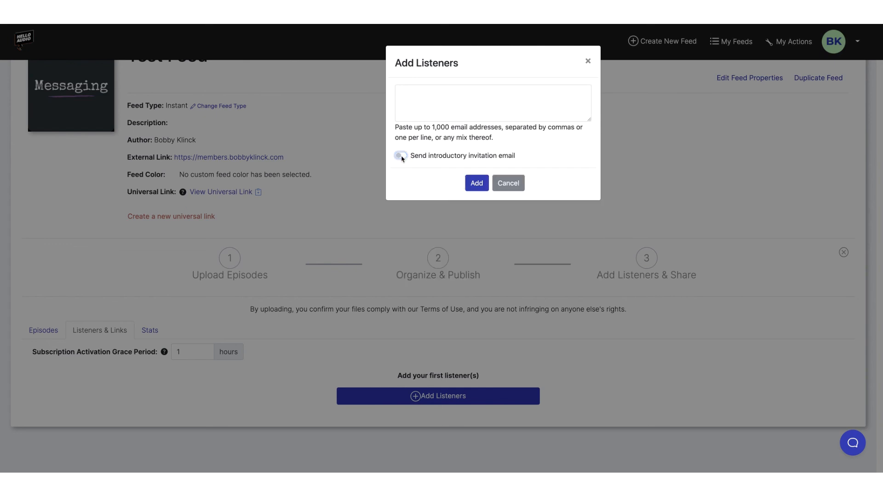
click(401, 156)
click(401, 157)
click(505, 184)
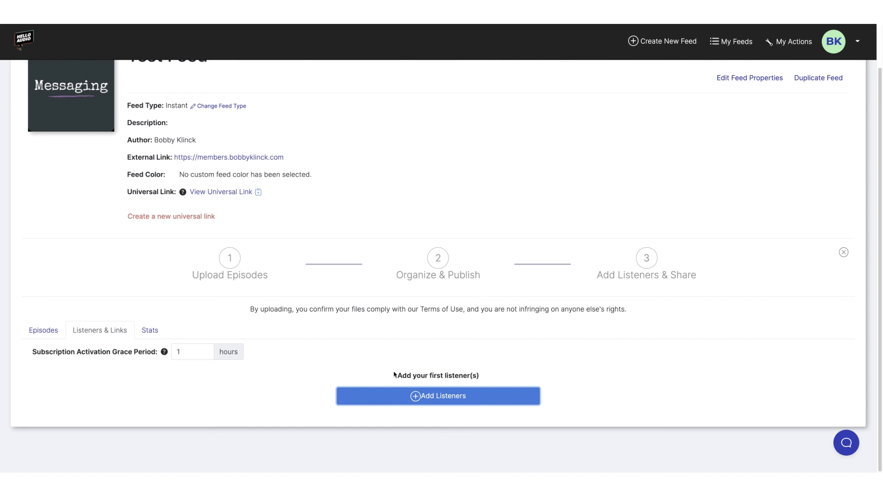
View the Test Feed's download statistics and filter options.
click(145, 329)
scroll(333, 367, down, 6)
scroll(333, 367, up, 7)
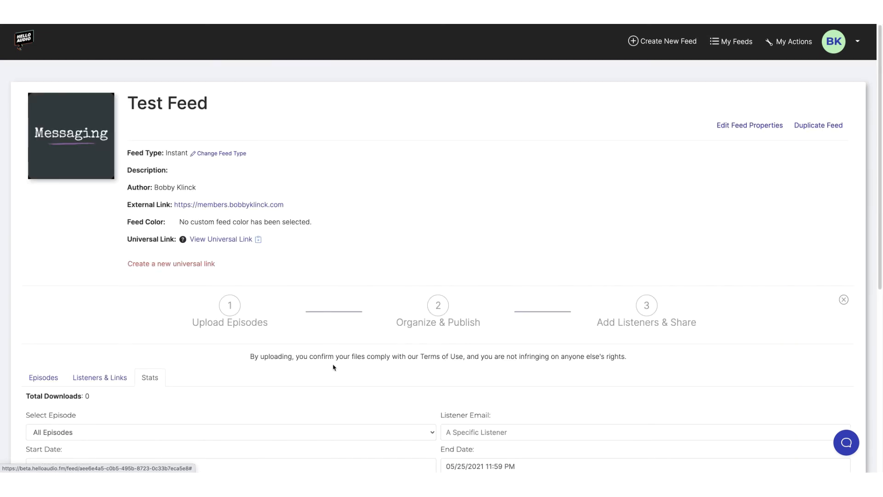